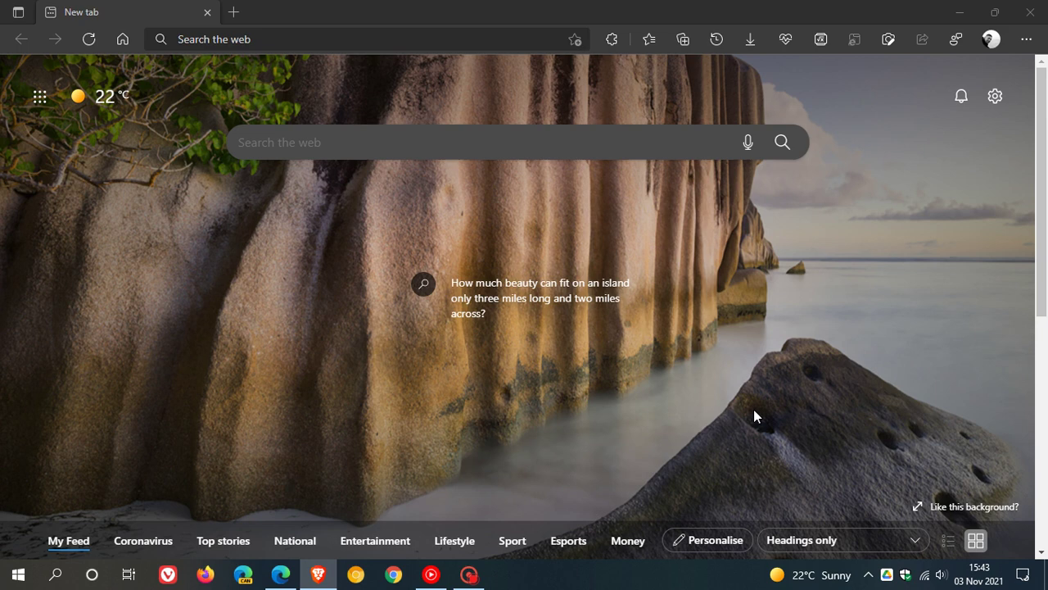
# Set the Edge new tab background to 'Image or video of the day' via the Custom layout.
pyautogui.click(993, 99)
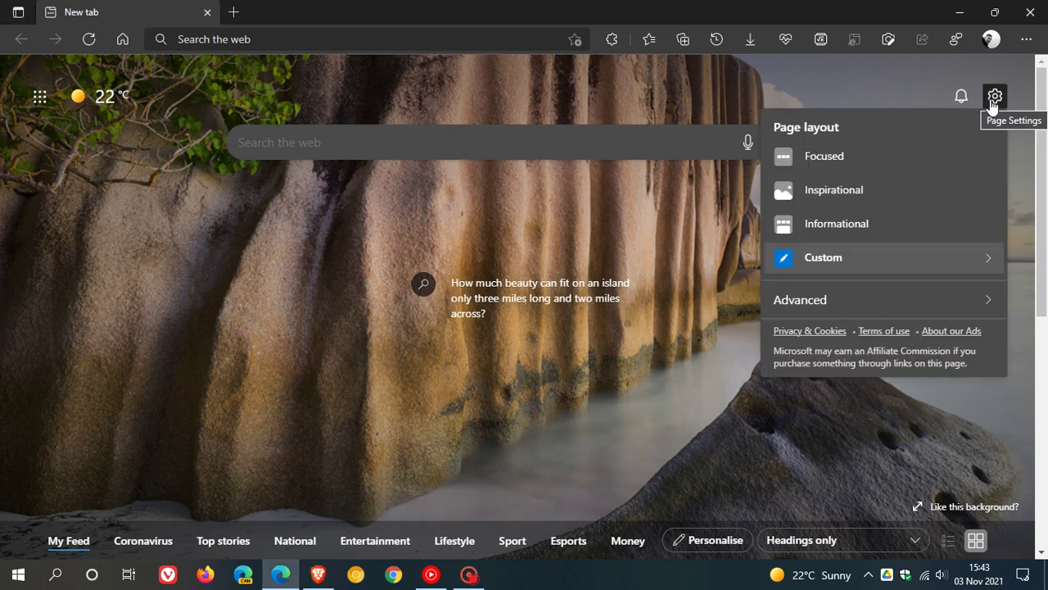
pyautogui.click(911, 262)
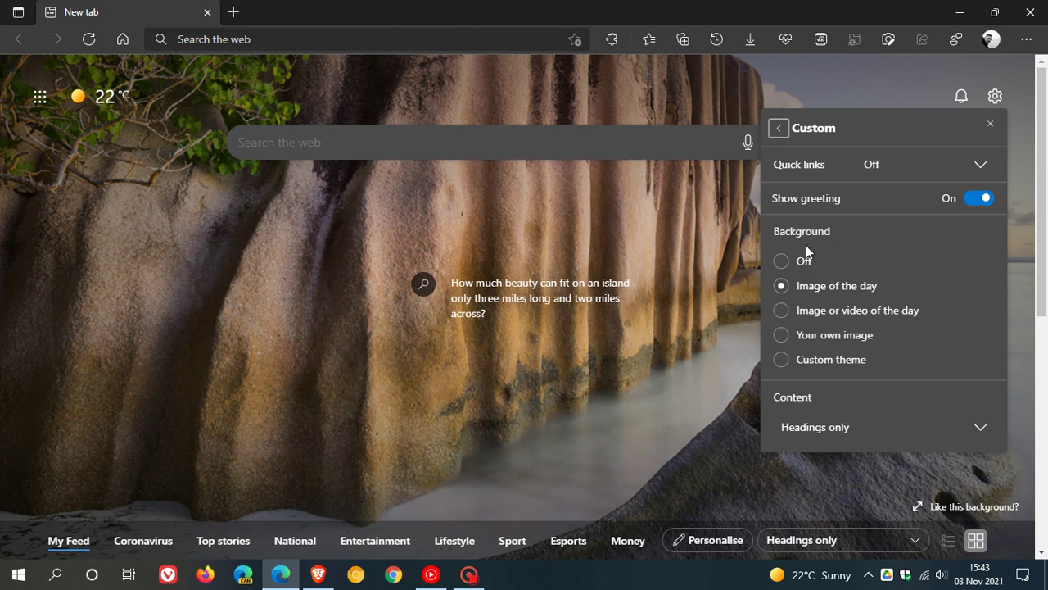
pyautogui.click(782, 313)
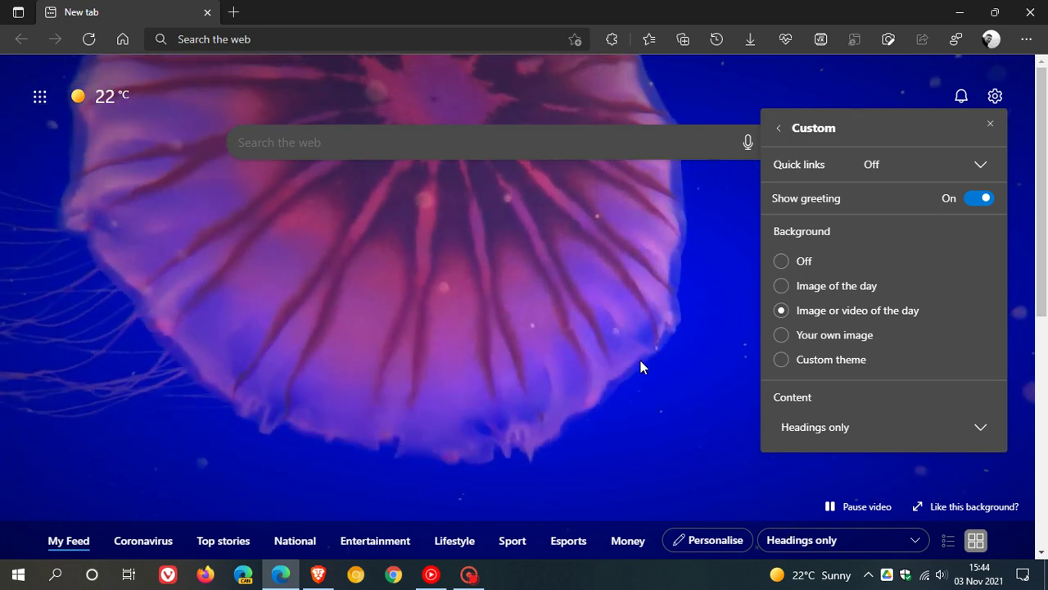
# Dismiss the Custom panel, then pause and resume the jellyfish background video.
pyautogui.click(640, 362)
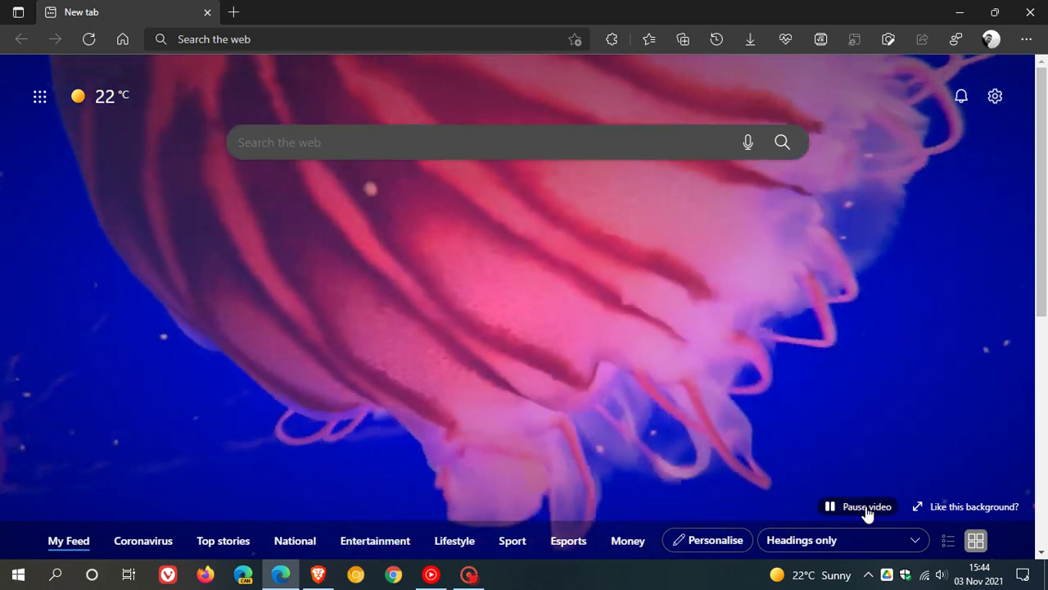
pyautogui.click(866, 508)
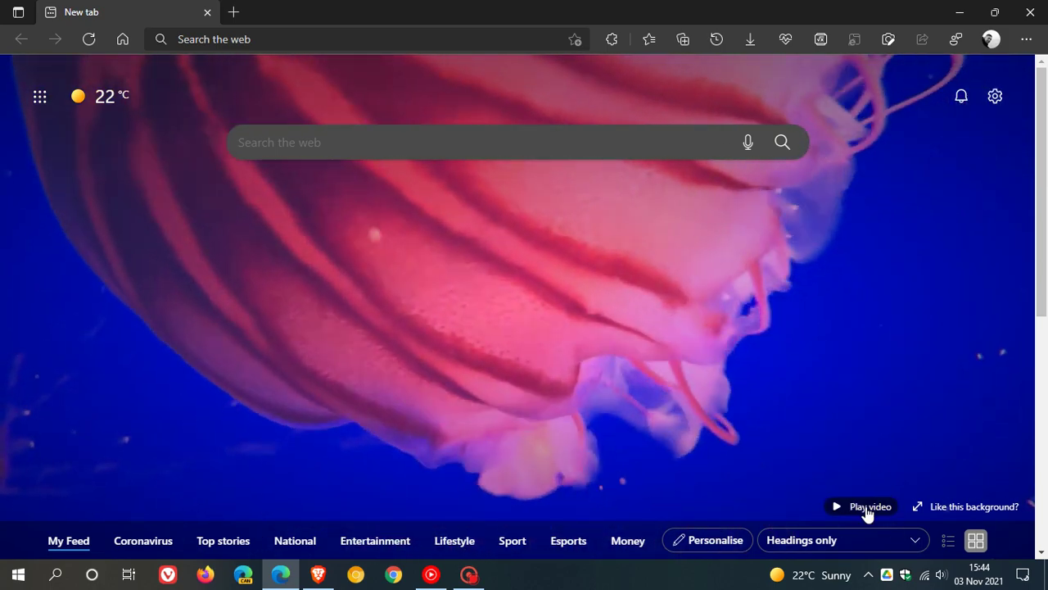
pyautogui.click(866, 508)
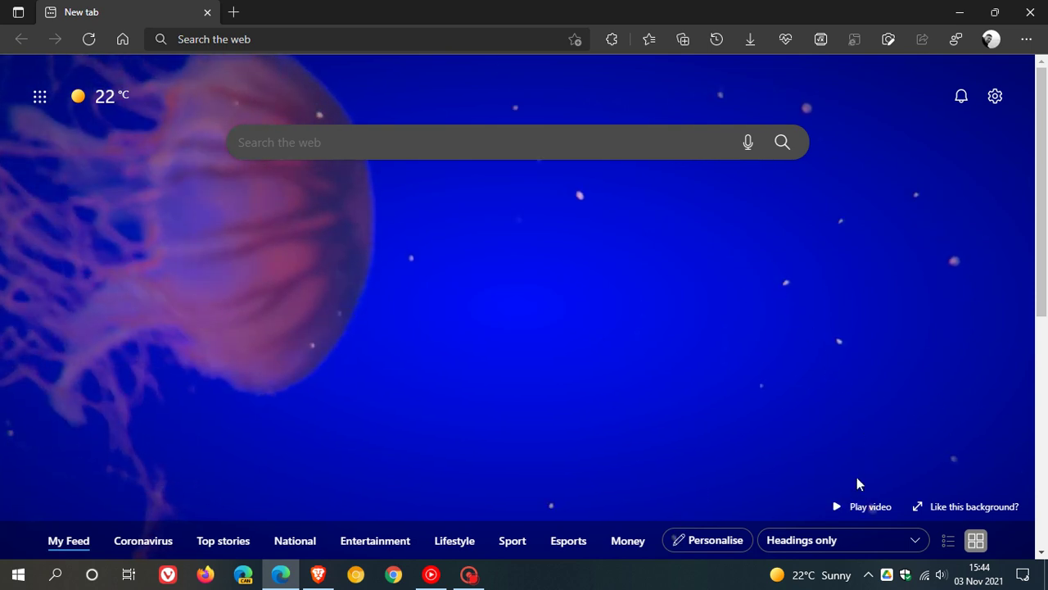
pyautogui.click(860, 507)
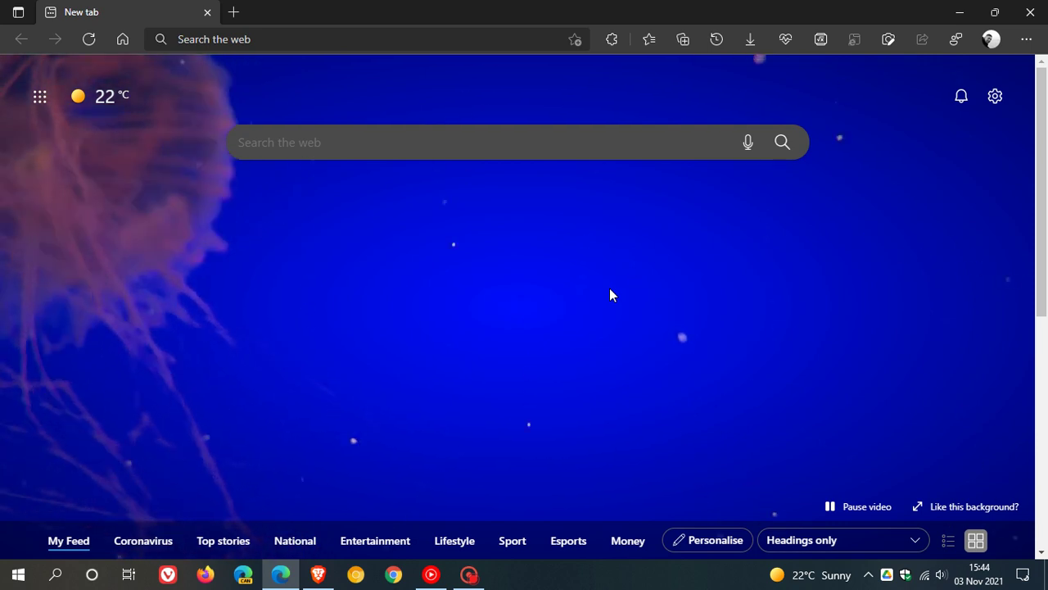
# Check in Ease of Access Display settings that 'Show animations in Windows' is On.
pyautogui.click(18, 574)
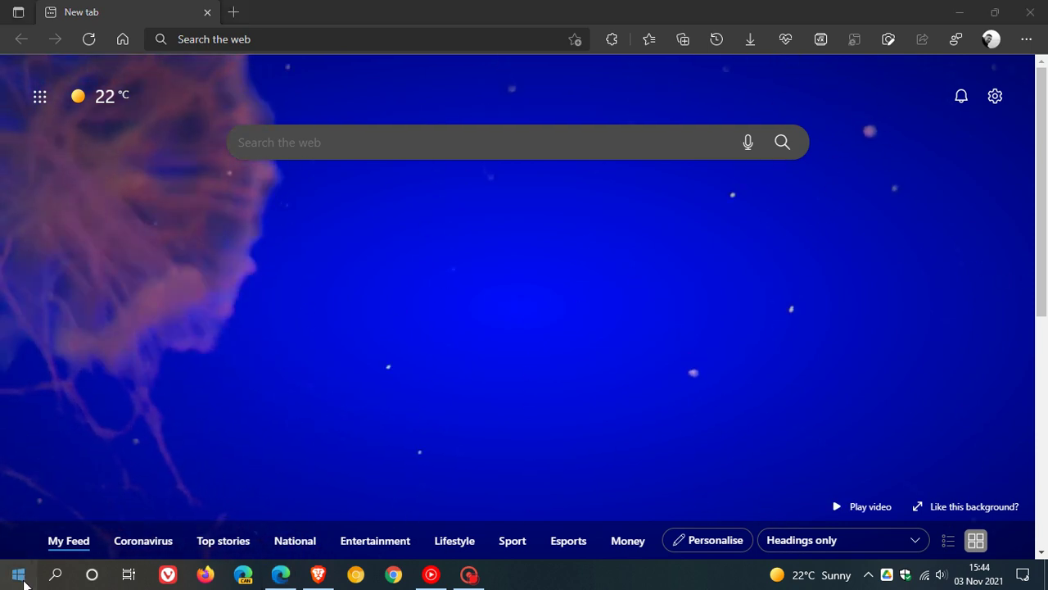
pyautogui.click(19, 504)
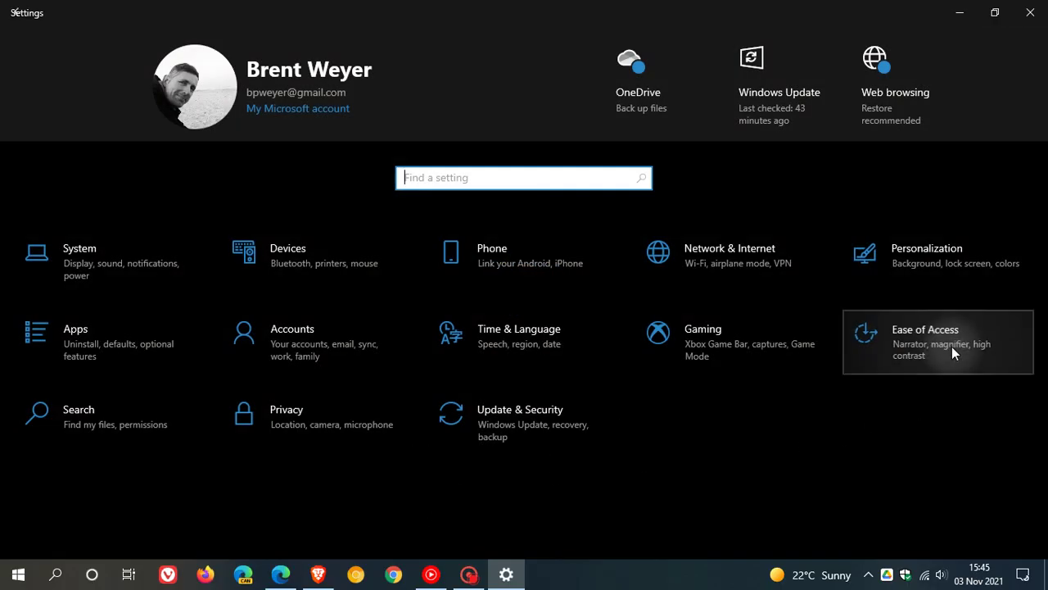
pyautogui.click(951, 346)
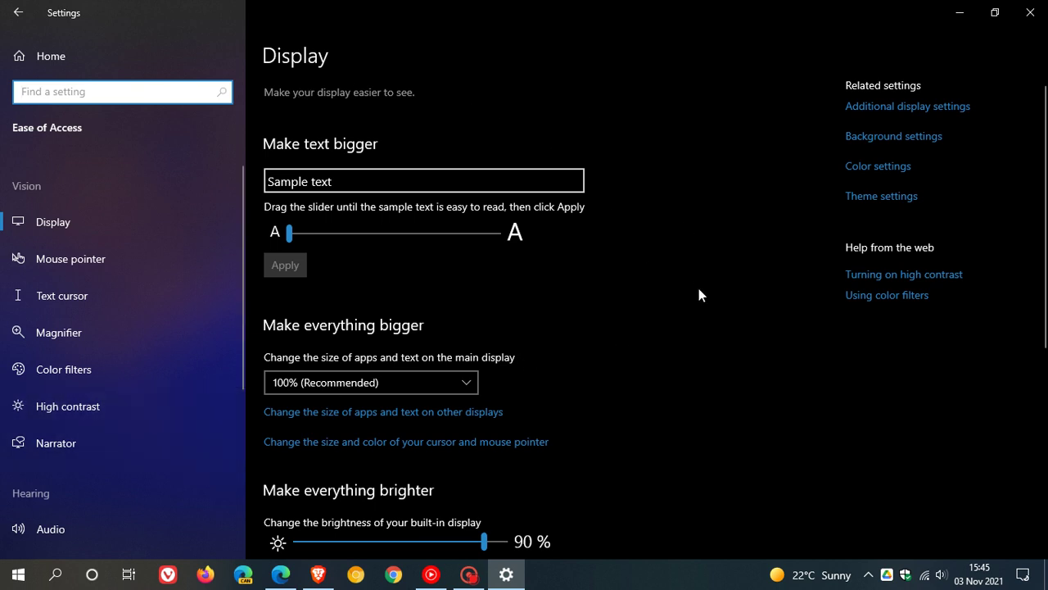
pyautogui.scroll(-3, 699, 295)
pyautogui.scroll(-2, 699, 295)
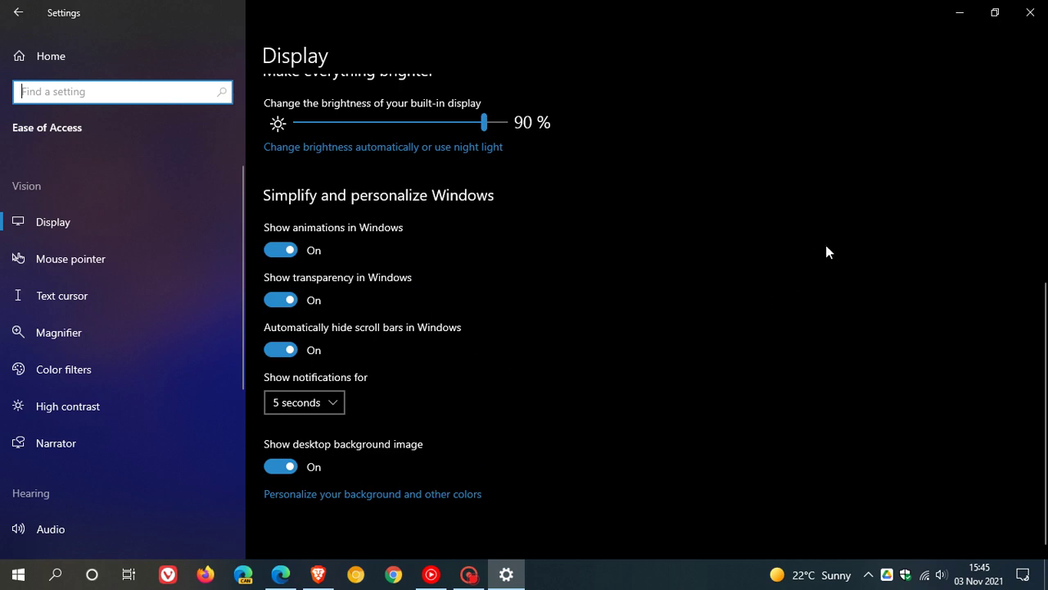
# Close Windows Settings to return to the Edge jellyfish new tab page.
pyautogui.click(1021, 22)
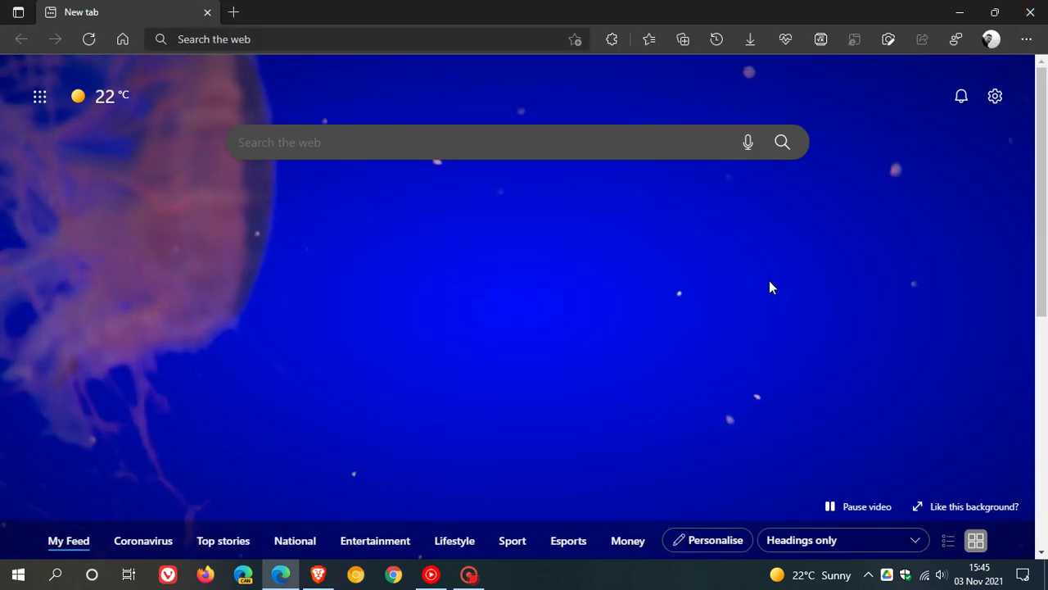